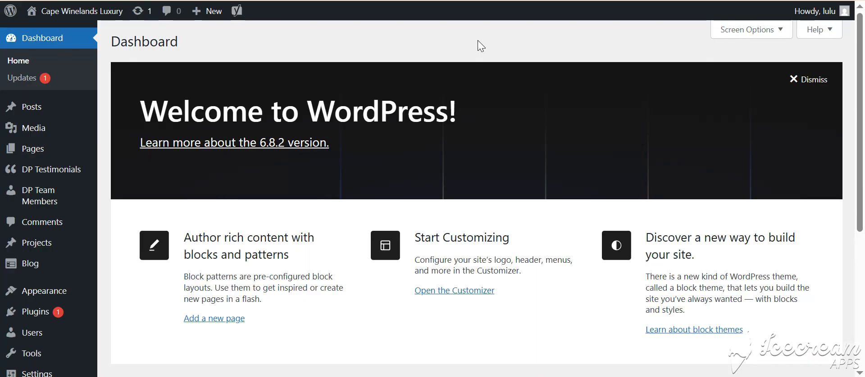
# Add a new post titled "Test Title" and choose the default editor for its content.
pyautogui.moveTo(37, 111)
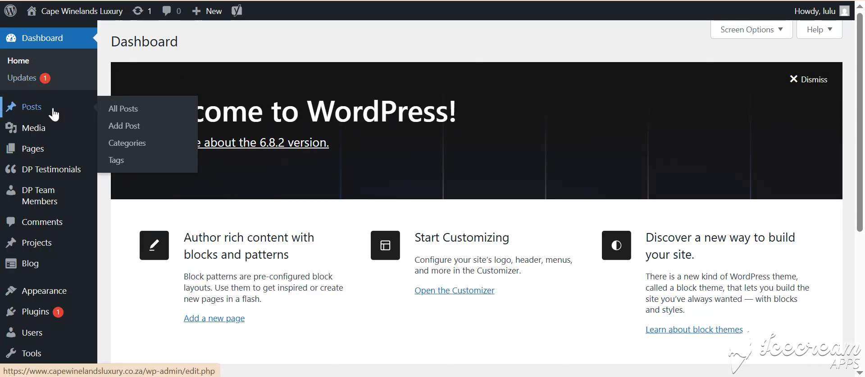
pyautogui.click(139, 129)
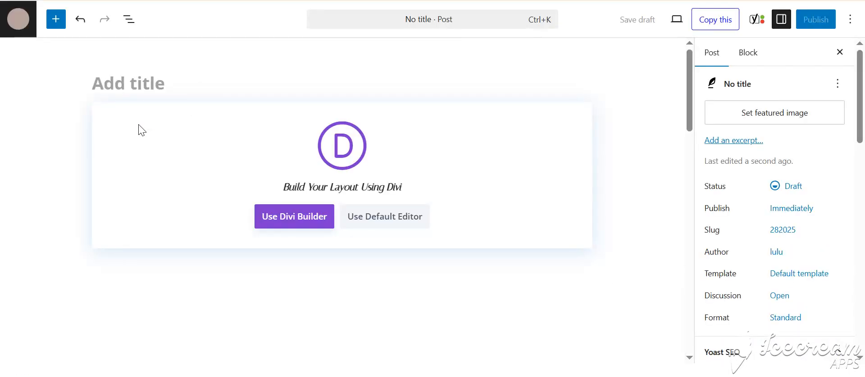
pyautogui.write('T')
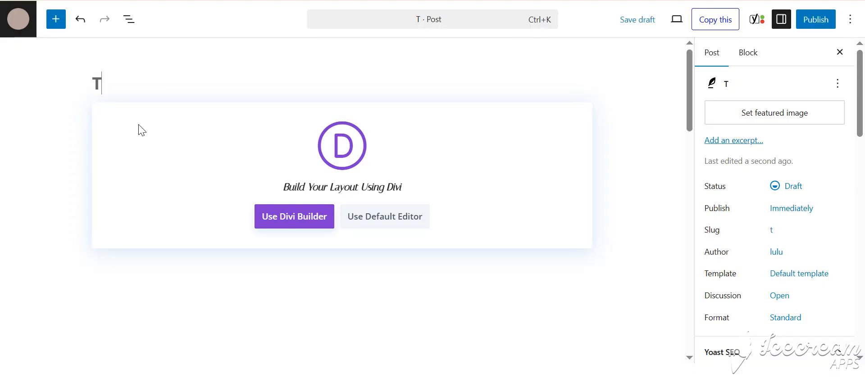
pyautogui.write('est Title')
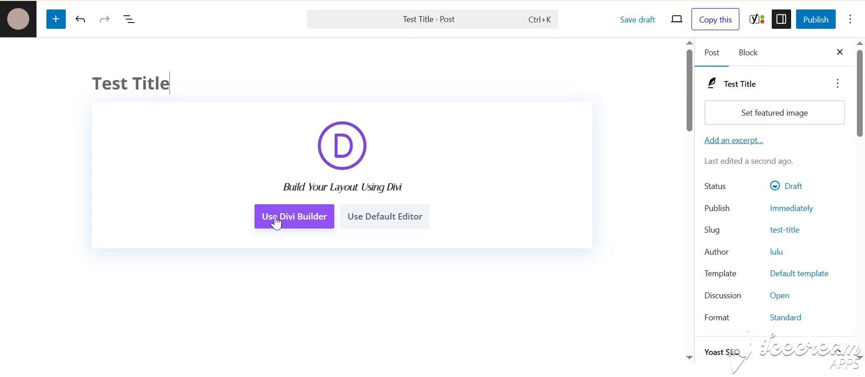
pyautogui.click(386, 225)
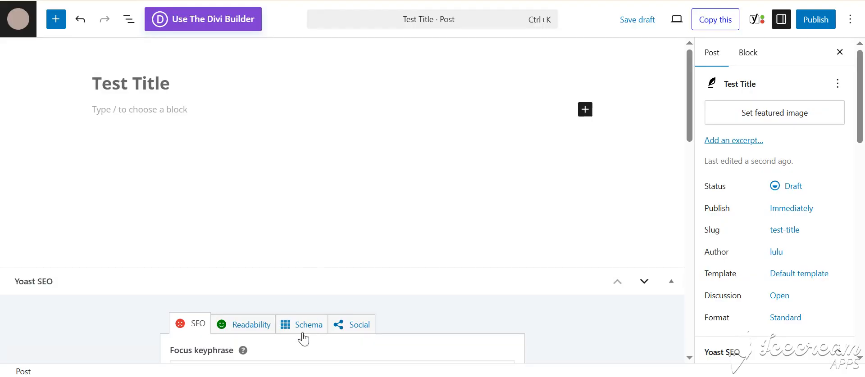
# Insert the Lorem ipsum text copied from the Notepad file as a paragraph below the post title.
pyautogui.hotkey('alt', 'Tab')
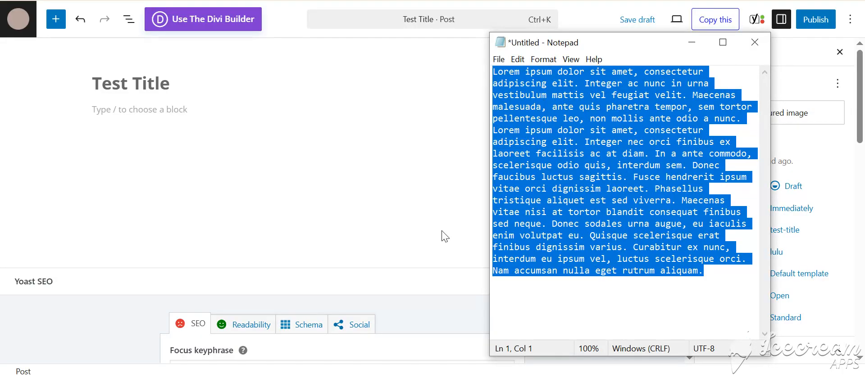
pyautogui.click(174, 110)
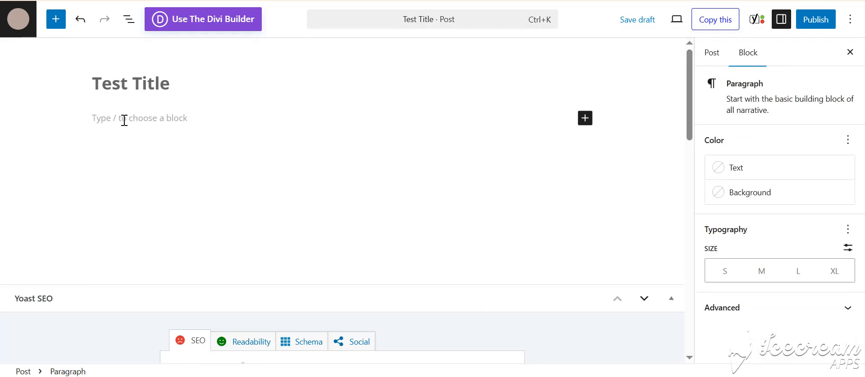
pyautogui.write('Lorem ipsum dolor sit amet, consectetur adipiscing elit. Integer ac nunc in urna vestibulum mattis vel feugiat velit. Maecenas malesuada, ante quis pharetra tempor, sem tortor pellentesque leo, non mollis ante odio a nunc. Lorem ipsum dolor sit amet, consectetur adipiscing elit. Integer nec orci finibus ex laoreet facilisis ac at diam. In a ante commodo, scelerisque odio quis, interdum sem. Donec faucibus luctus sagittis. Fusce hendrerit ipsum vitae orci dignissim laoreet. Phasellus tristique aliquet est sed viverra. Maecenas vitae nisi at tortor blandit consequat finibus sed neque. Donec sodales urna augue, eu iaculis enim volutpat eu. Quisque scelerisque erat finibus dignissim varius. Curabitur ex nunc, interdum eu ipsum vel, luctus scelerisque orci. Nam accumsan nulla eget rutrum aliquam.')
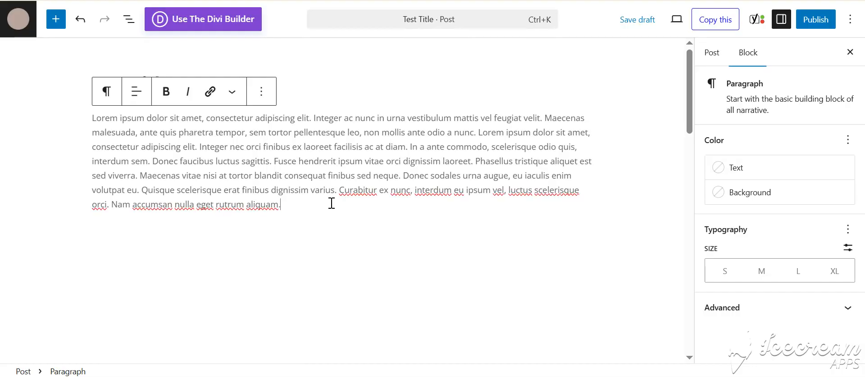
pyautogui.click(327, 231)
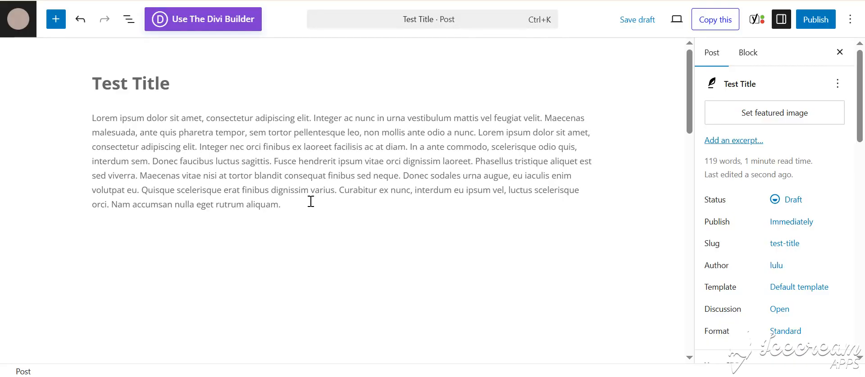
# Open the block inserter and examine the available blocks, patterns and media.
pyautogui.click(56, 29)
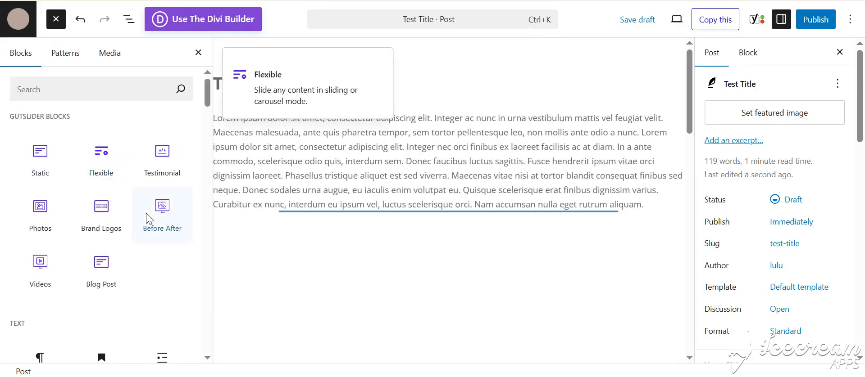
pyautogui.scroll(-9, 146, 219)
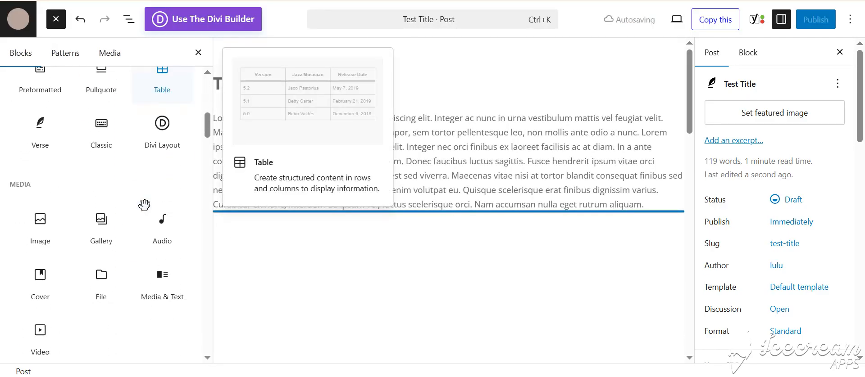
pyautogui.scroll(3, 144, 203)
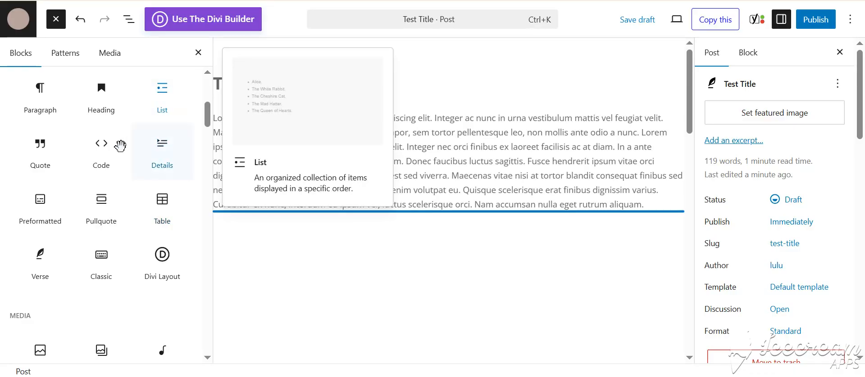
pyautogui.scroll(-5, 108, 117)
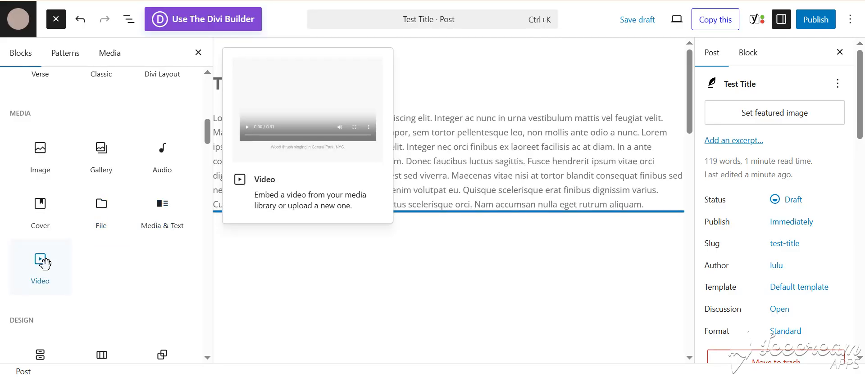
pyautogui.scroll(-3, 112, 295)
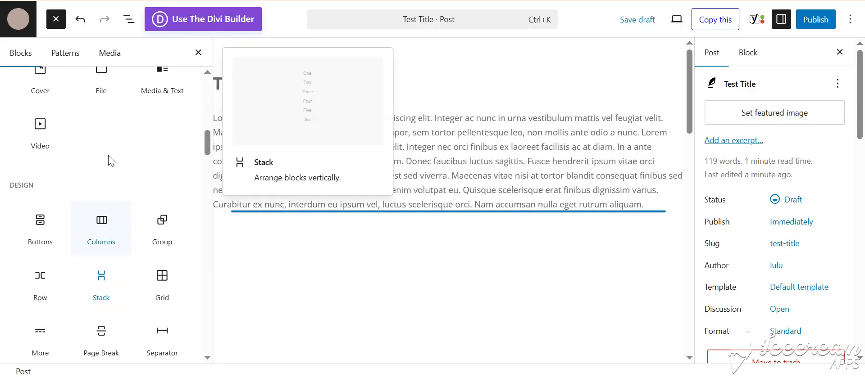
pyautogui.doubleClick(22, 185)
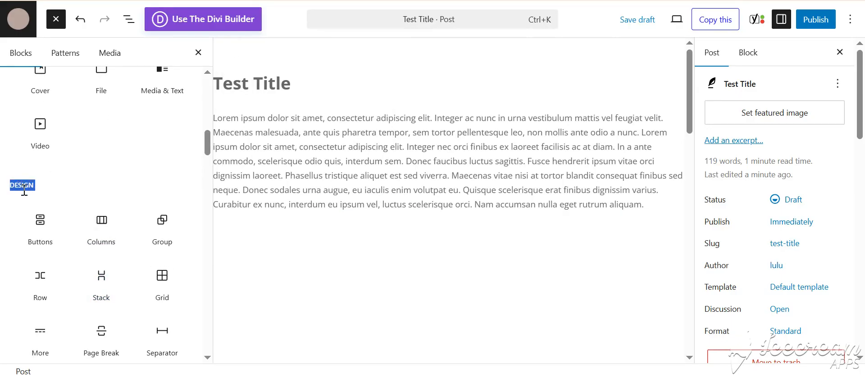
pyautogui.moveTo(45, 227)
pyautogui.moveTo(106, 248)
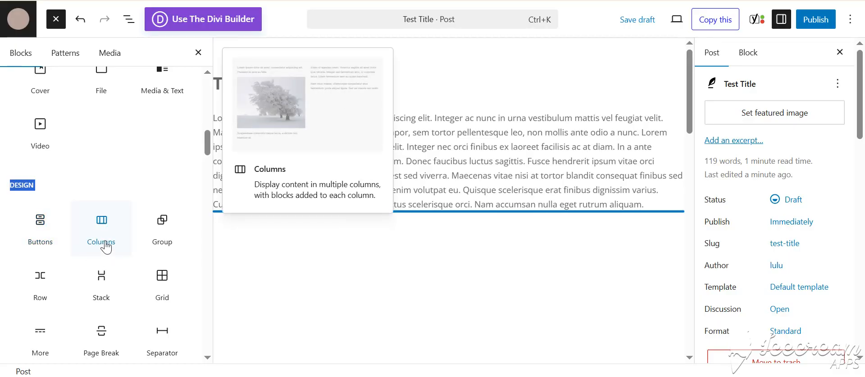
pyautogui.moveTo(172, 241)
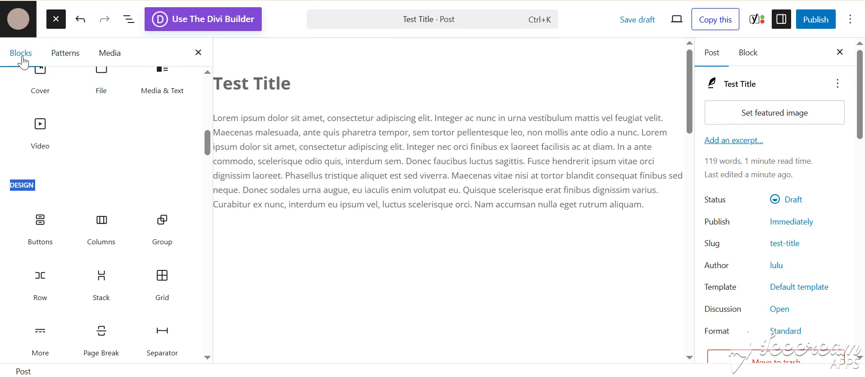
pyautogui.click(65, 54)
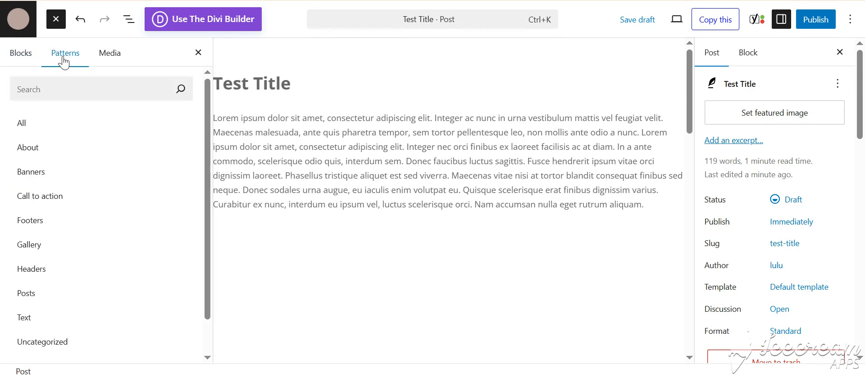
pyautogui.click(108, 61)
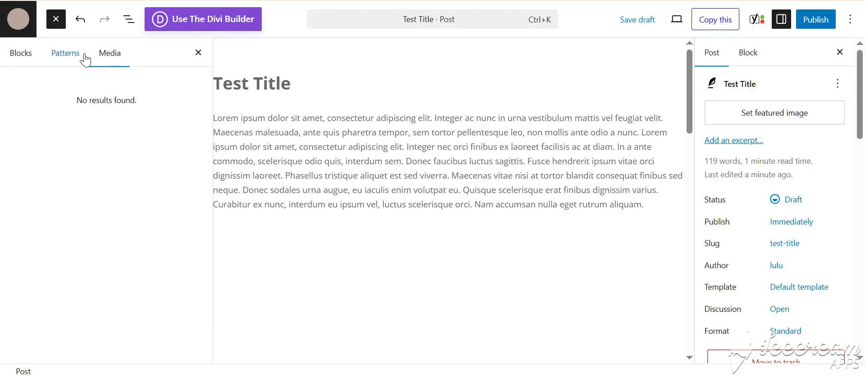
pyautogui.click(60, 61)
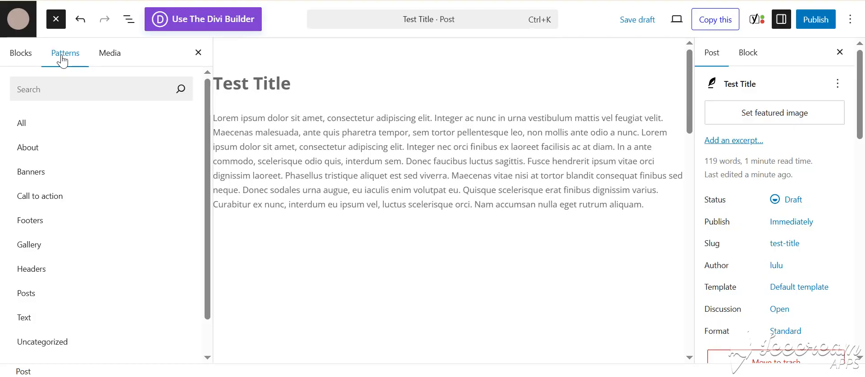
pyautogui.click(21, 53)
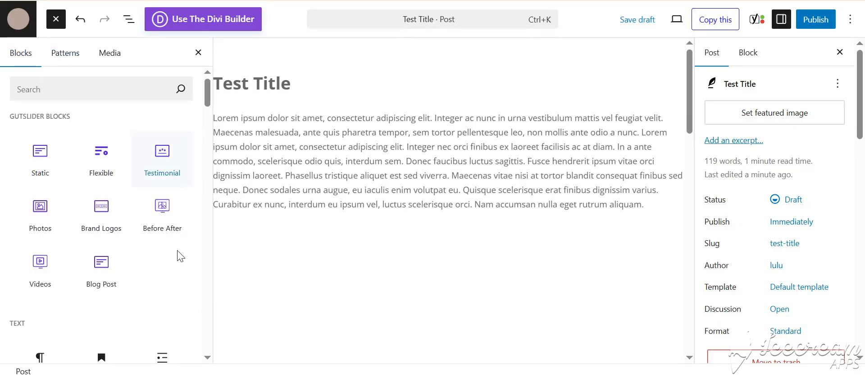
# Insert a Columns block below the Lorem ipsum paragraph with the 50 / 50 layout.
pyautogui.scroll(-9, 180, 256)
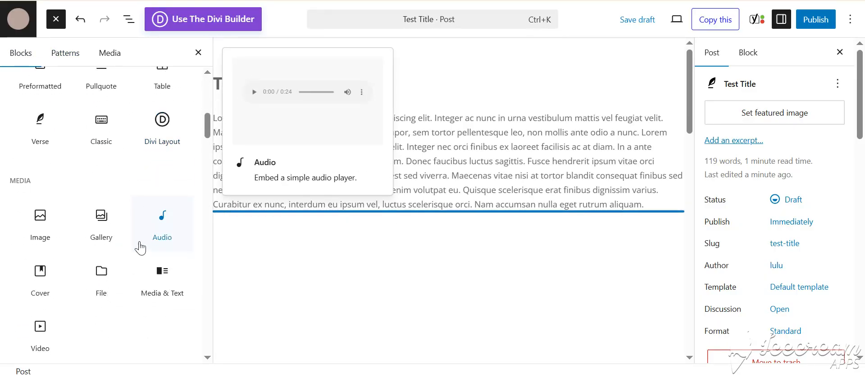
pyautogui.scroll(-3, 101, 221)
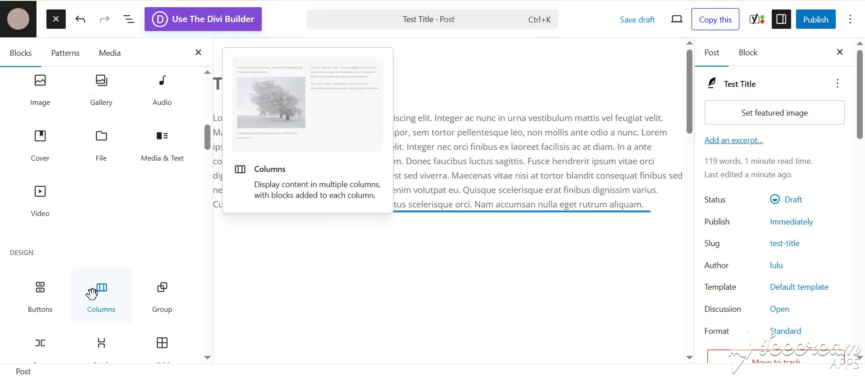
pyautogui.moveTo(92, 291); pyautogui.dragTo(343, 238)
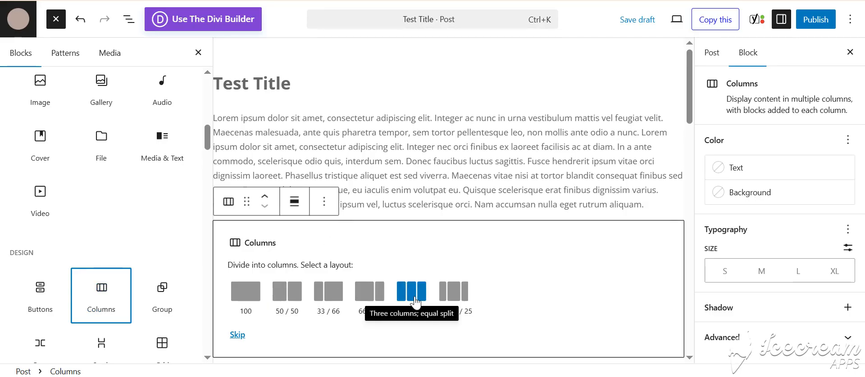
pyautogui.click(287, 295)
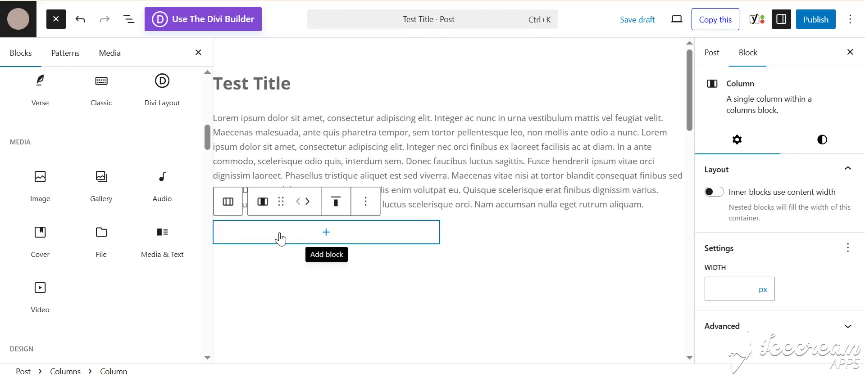
# Add an Image block to the first column and fill it with Franschhoek.webp from the media library.
pyautogui.moveTo(36, 187)
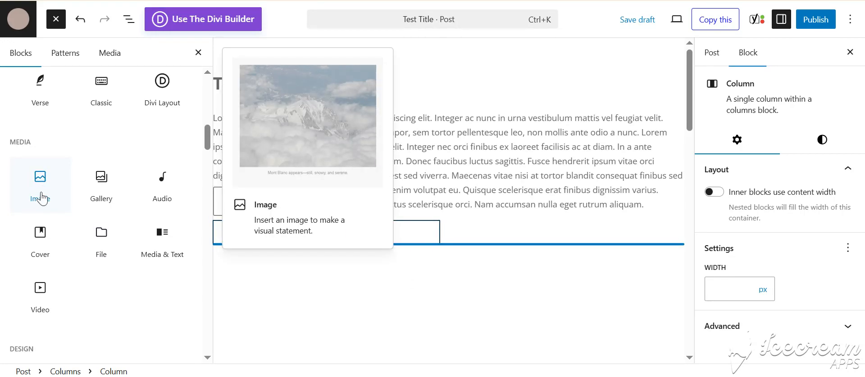
pyautogui.moveTo(38, 184); pyautogui.dragTo(295, 232)
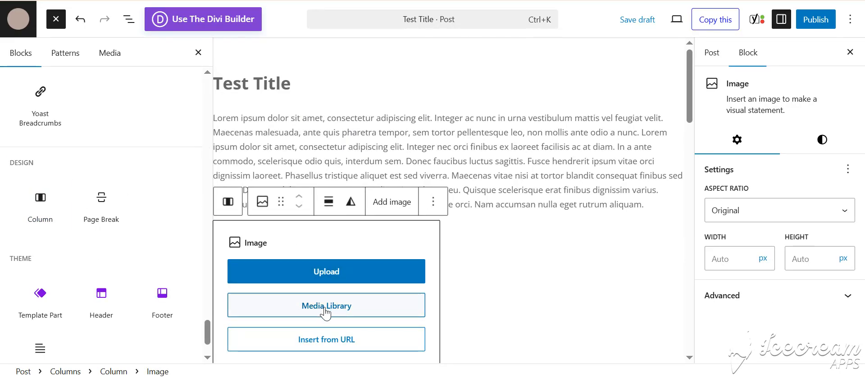
pyautogui.click(325, 312)
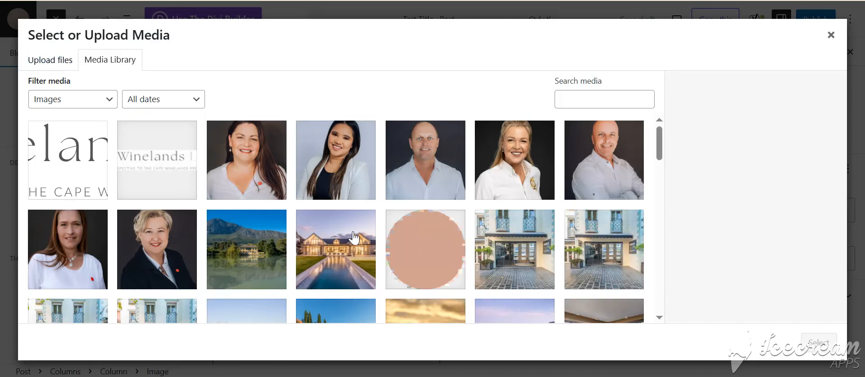
pyautogui.click(333, 254)
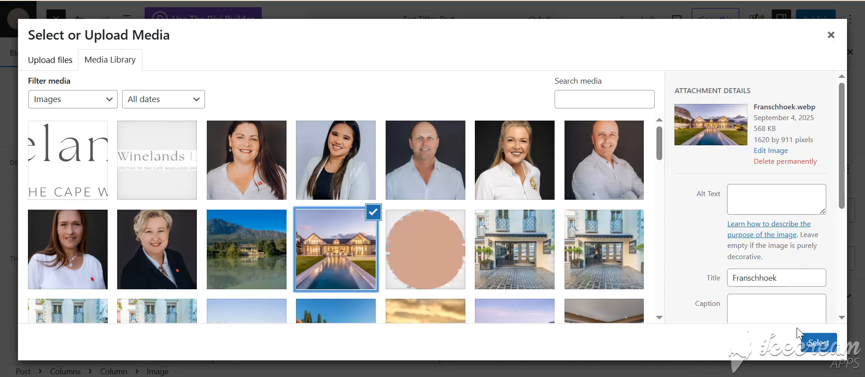
pyautogui.click(814, 344)
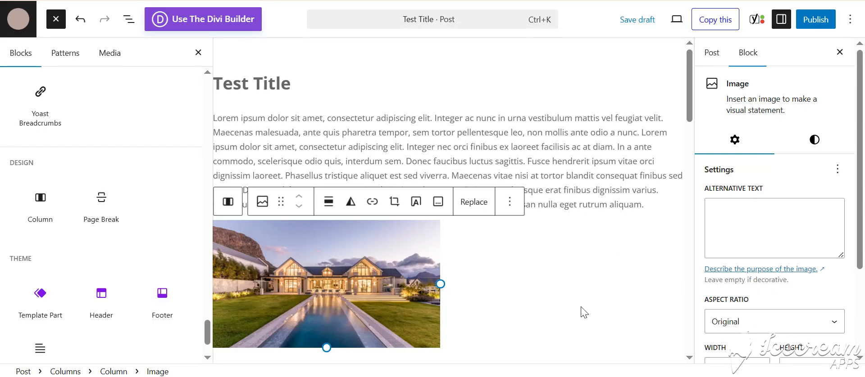
# Add an Image block to the empty second column and fill it with Franschhoek.webp from the media library.
pyautogui.click(561, 237)
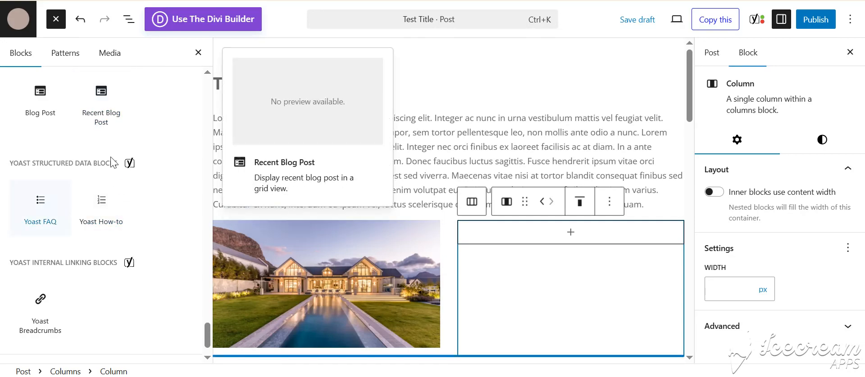
pyautogui.scroll(15, 95, 212)
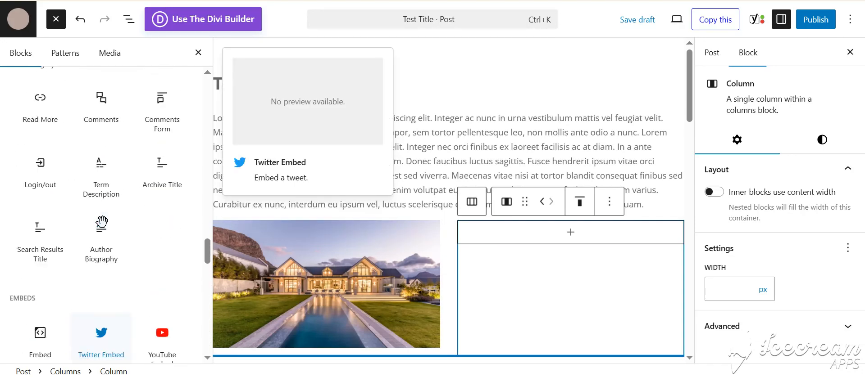
pyautogui.scroll(10, 101, 221)
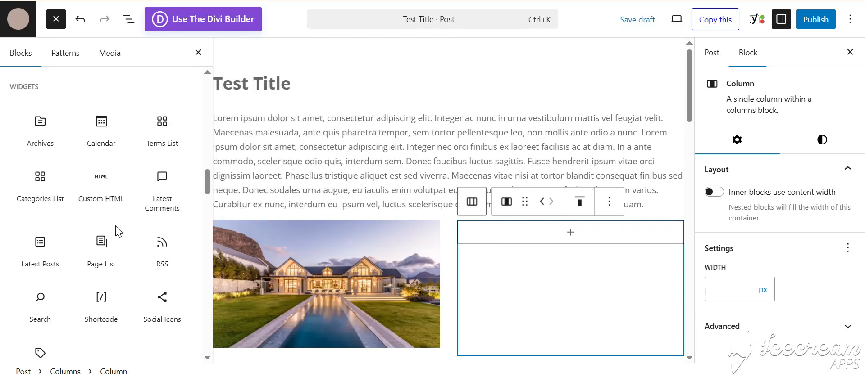
pyautogui.scroll(8, 115, 233)
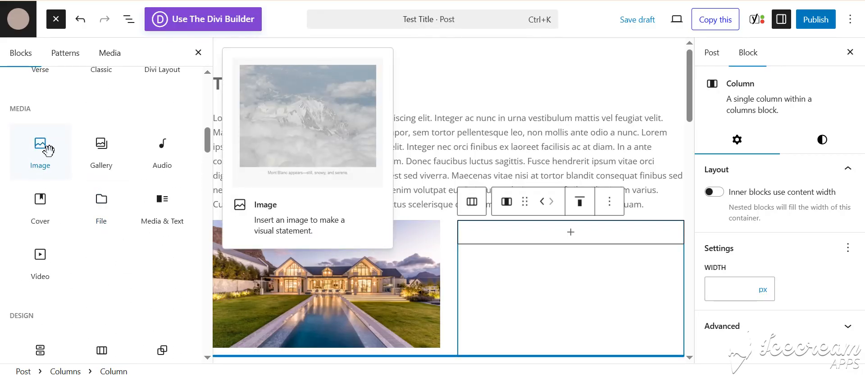
pyautogui.moveTo(39, 153); pyautogui.dragTo(543, 240)
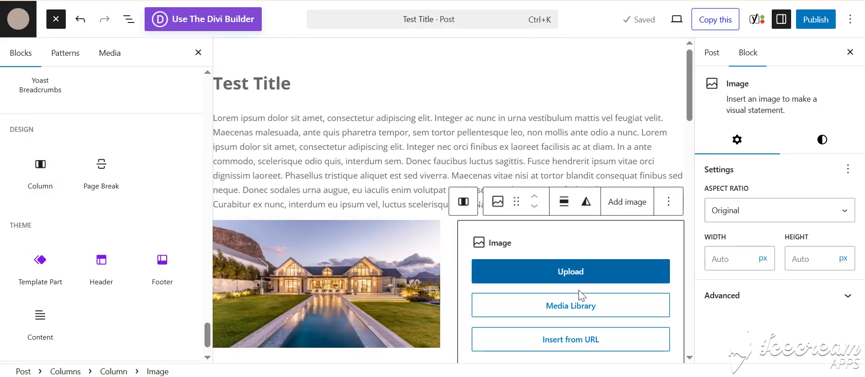
pyautogui.click(566, 315)
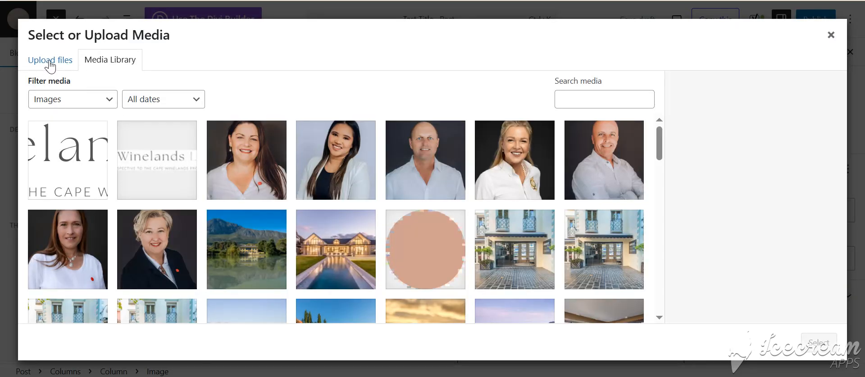
pyautogui.click(315, 235)
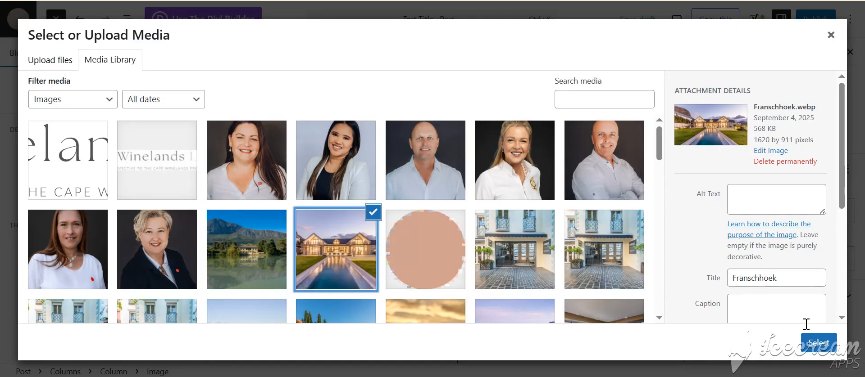
pyautogui.click(818, 347)
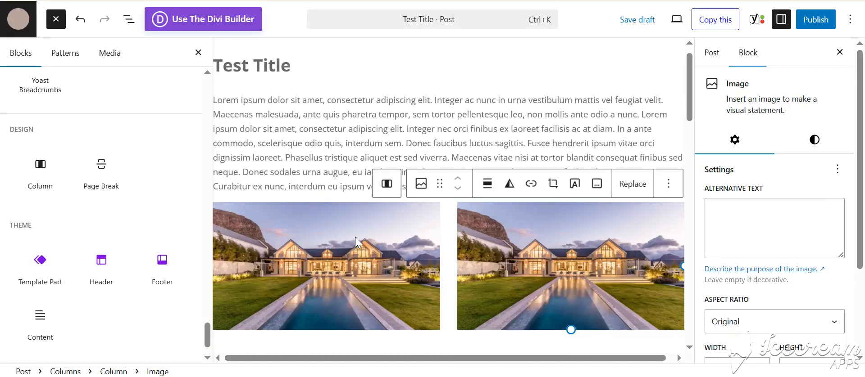
# Insert a Heading block below the two image columns with the text "Test Heading".
pyautogui.scroll(-3, 356, 238)
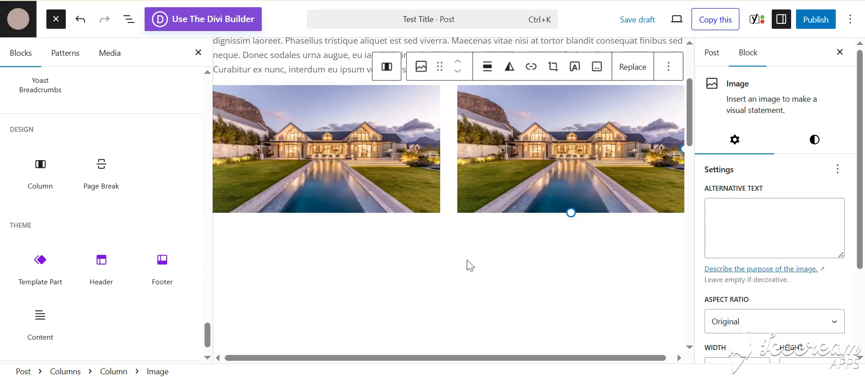
pyautogui.click(392, 266)
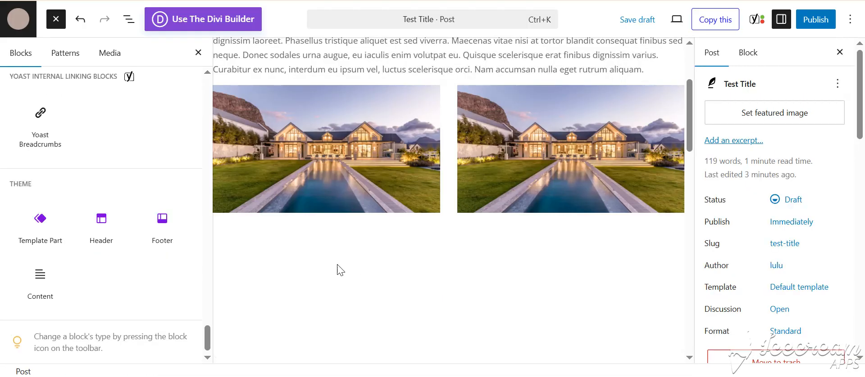
pyautogui.click(198, 52)
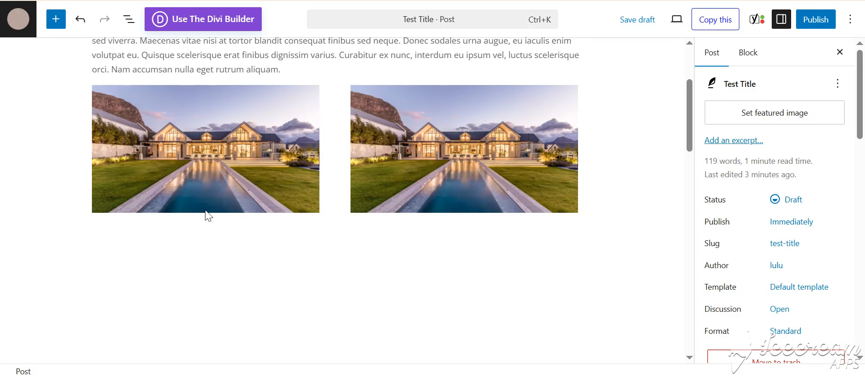
pyautogui.click(56, 20)
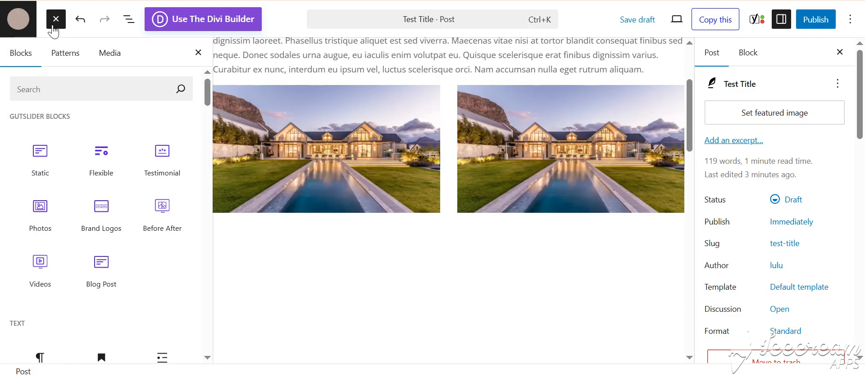
pyautogui.scroll(-6, 142, 242)
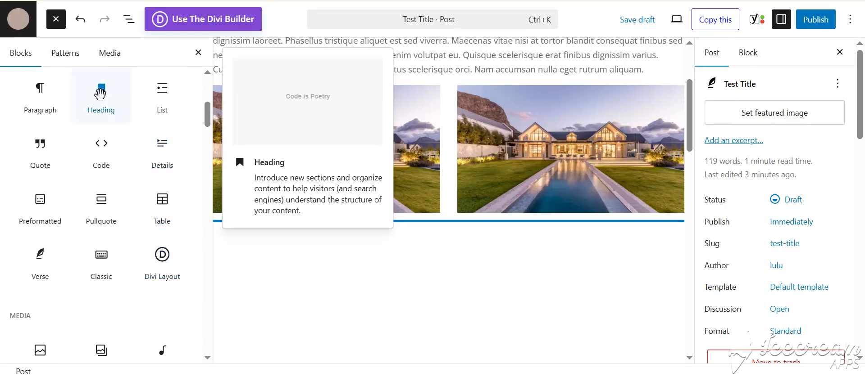
pyautogui.moveTo(120, 120); pyautogui.dragTo(395, 235)
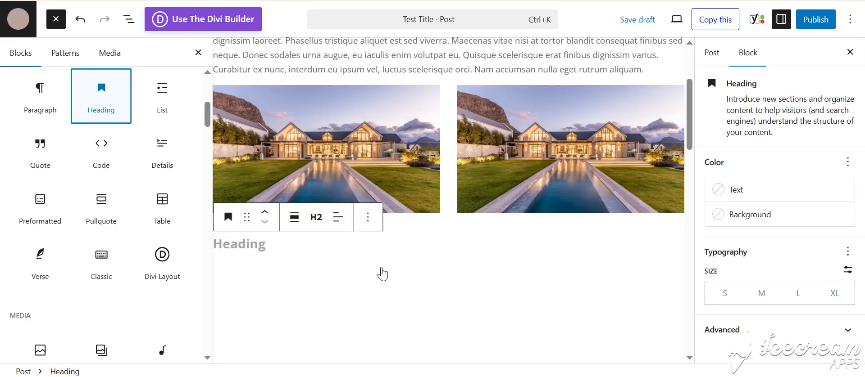
pyautogui.click(278, 240)
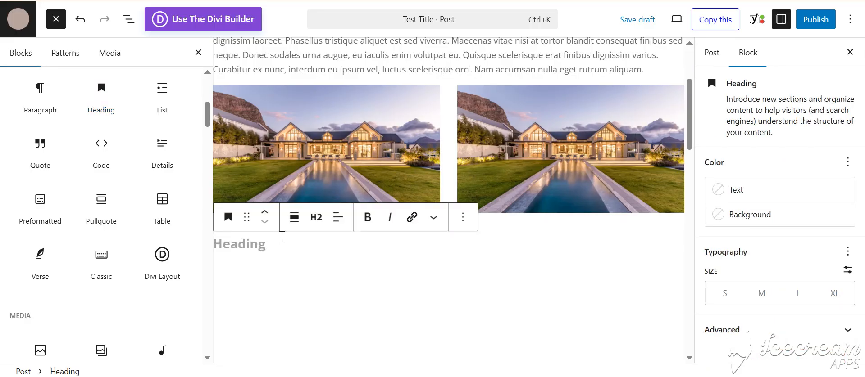
pyautogui.write('Test Head')
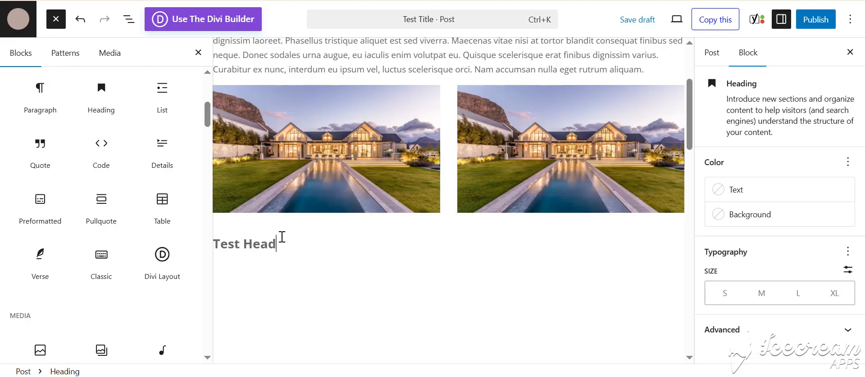
pyautogui.write('ing')
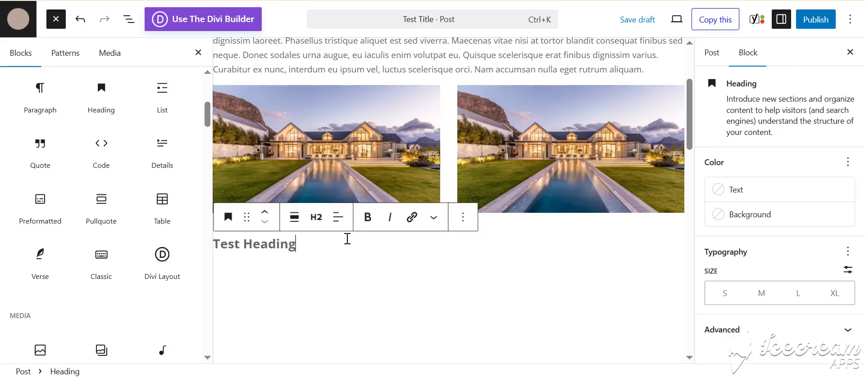
# Add a paragraph below the "Test Heading" heading containing the Lorem ipsum text copied from Notepad.
pyautogui.press('Return')
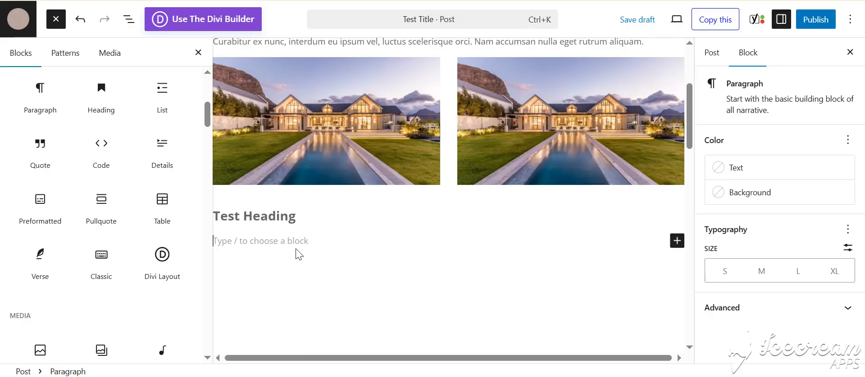
pyautogui.hotkey('alt', 'Tab')
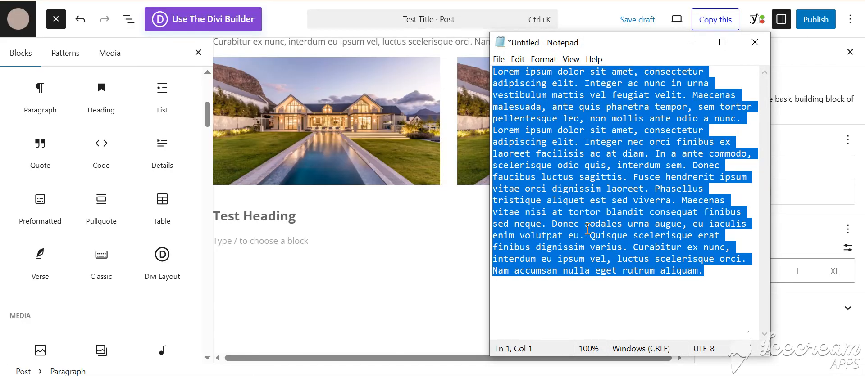
pyautogui.hotkey('alt', 'Tab')
pyautogui.write('Lorem ipsum dolor sit amet, consectetur adipiscing elit. Integer ac nunc in urna vestibulum mattis vel feugiat velit. Maecenas malesuada, ante quis pharetra tempor, sem tortor pellentesque leo, non mollis ante odio a nunc. Lorem ipsum dolor sit amet, consectetur adipiscing elit. Integer nec orci finibus ex laoreet facilisis ac at diam. In a ante commodo, scelerisque odio quis, interdum sem. Donec faucibus luctus sagittis. Fusce hendrerit ipsum vitae orci dignissim laoreet. Phasellus tristique aliquet est sed viverra. Maecenas vitae nisi at tortor blandit consequat finibus sed neque. Donec sodales urna augue, eu iaculis enim volutpat eu. Quisque scelerisque erat finibus dignissim varius. Curabitur ex nunc, interdum eu ipsum vel, luctus scelerisque orci. Nam accumsan nulla eget rutrum aliquam.')
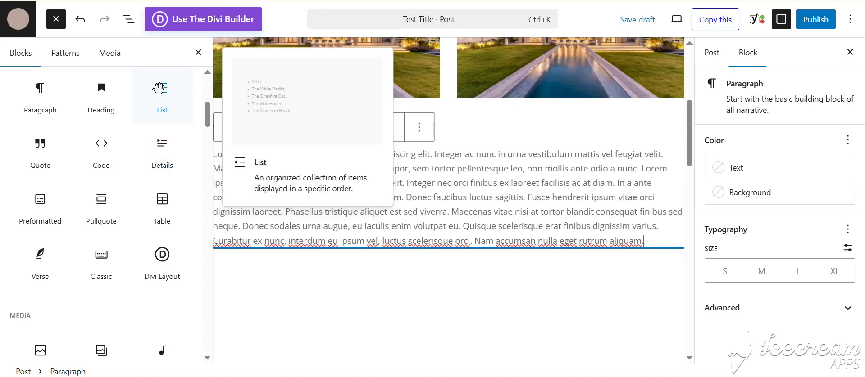
# Insert a List block below the second Lorem ipsum paragraph with the three items "List", "list" and "list".
pyautogui.moveTo(187, 119); pyautogui.dragTo(391, 270)
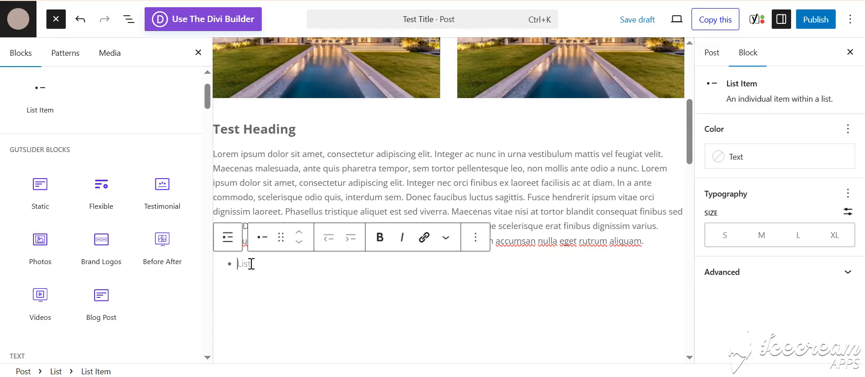
pyautogui.write('List')
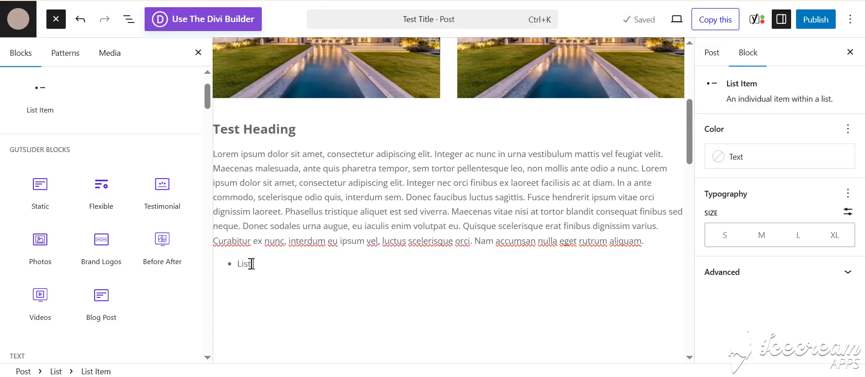
pyautogui.press('Return')
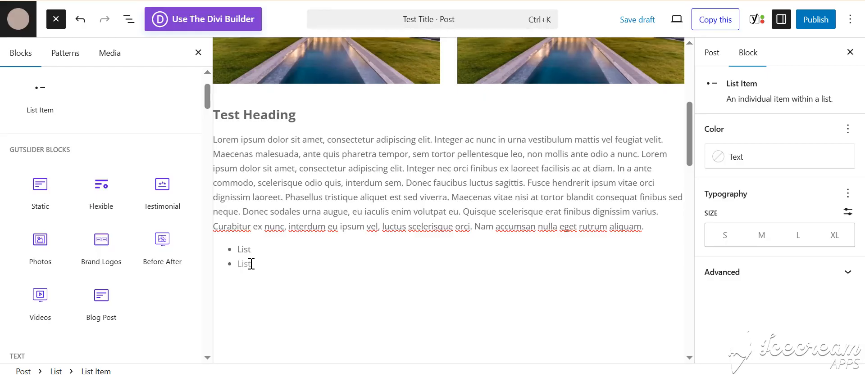
pyautogui.write('list')
pyautogui.press('Return')
pyautogui.write('lis')
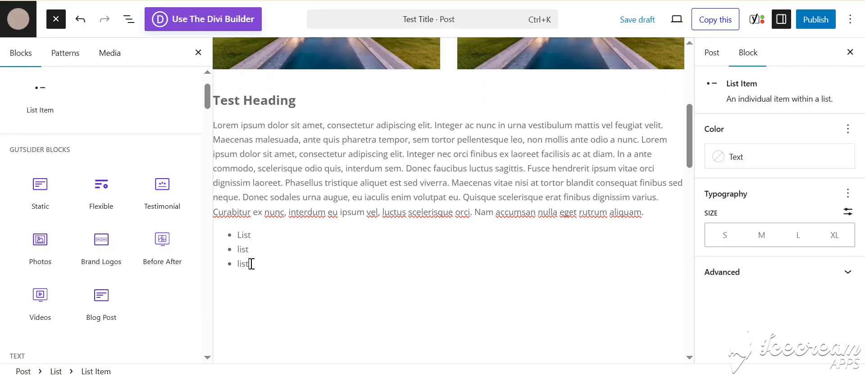